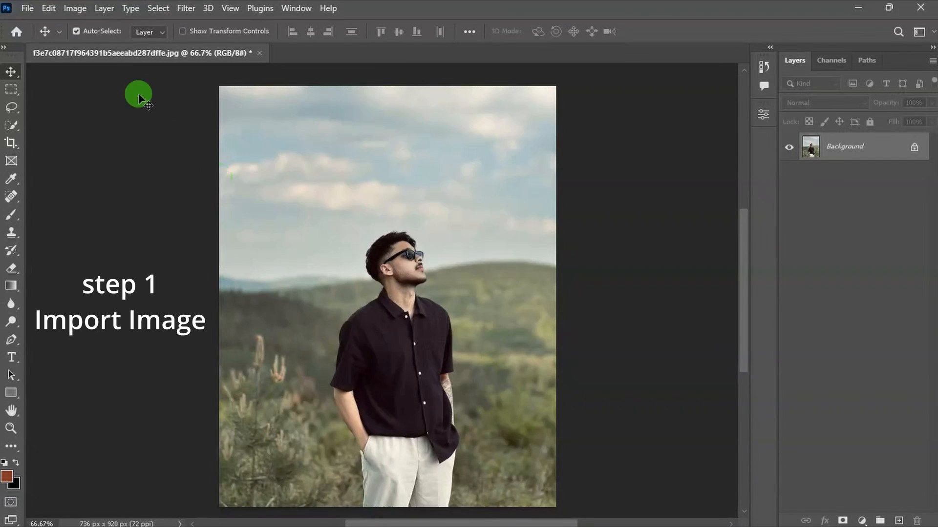
pyautogui.click(32, 11)
pyautogui.click(43, 39)
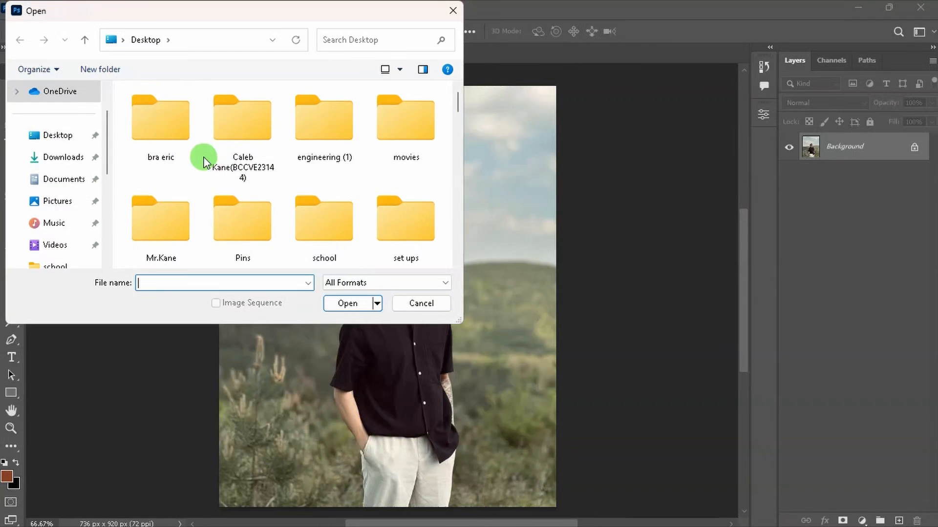
pyautogui.click(420, 304)
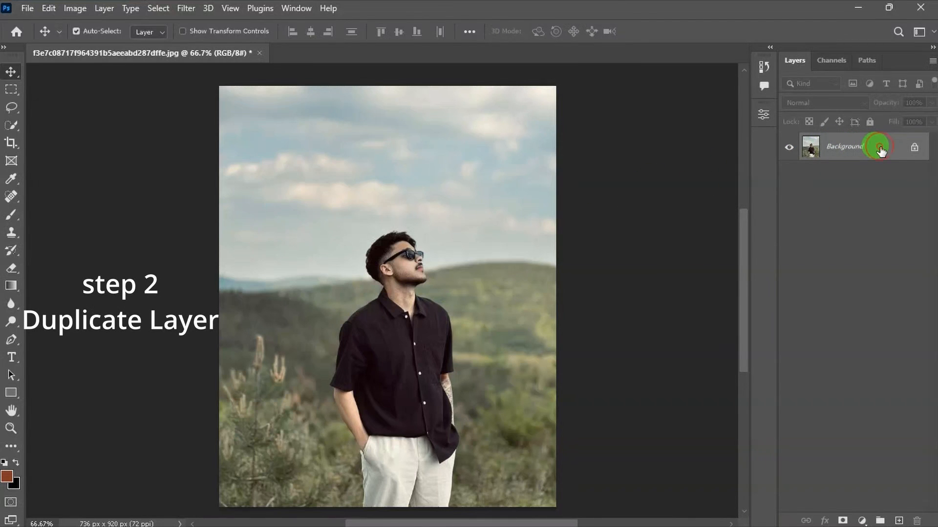
# Duplicate the Background layer and convert the copy to a smart object.
pyautogui.hotkey('ctrl', 'j')
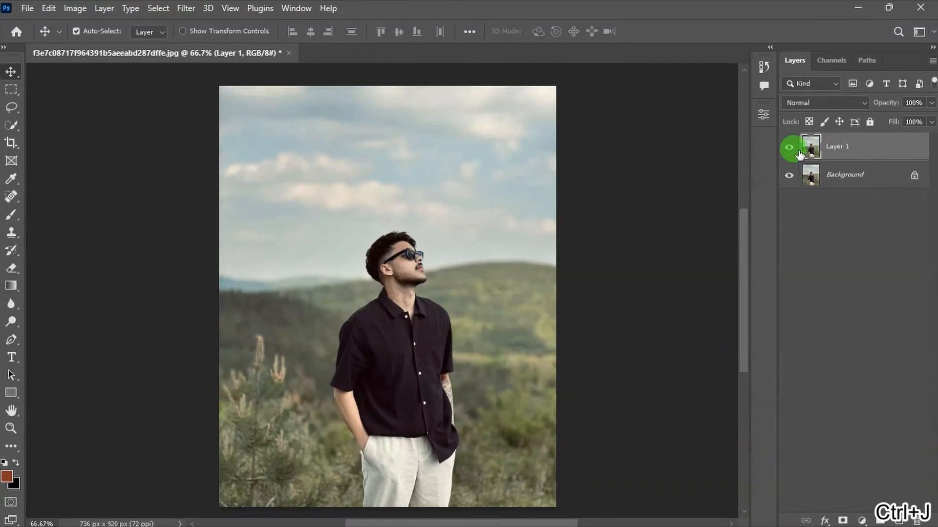
pyautogui.rightClick(850, 152)
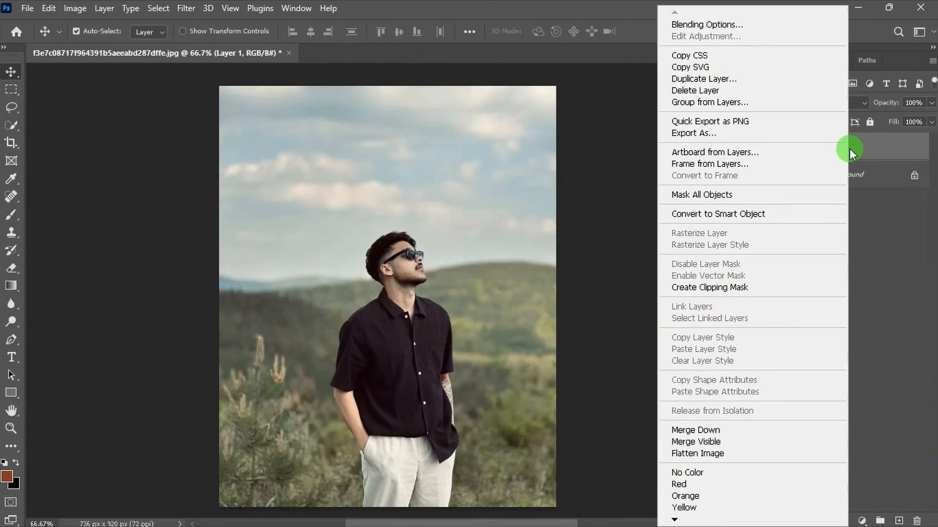
pyautogui.click(775, 213)
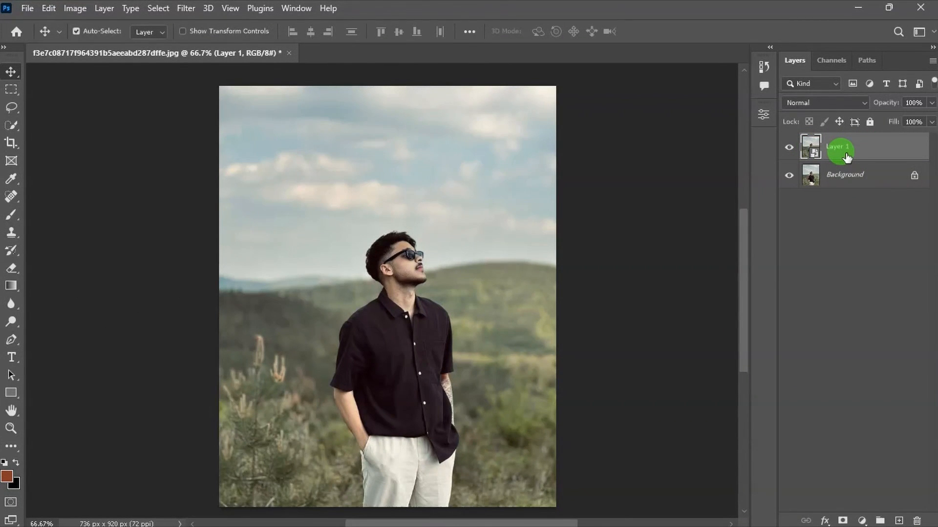
# Open the Camera Raw Filter on the smart object in full screen with a side-by-side before/after view.
pyautogui.click(188, 10)
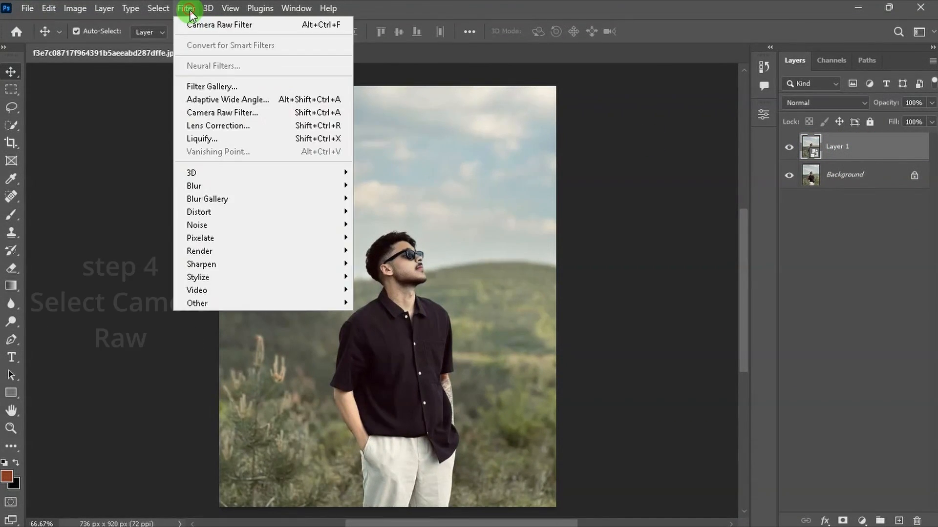
pyautogui.click(224, 115)
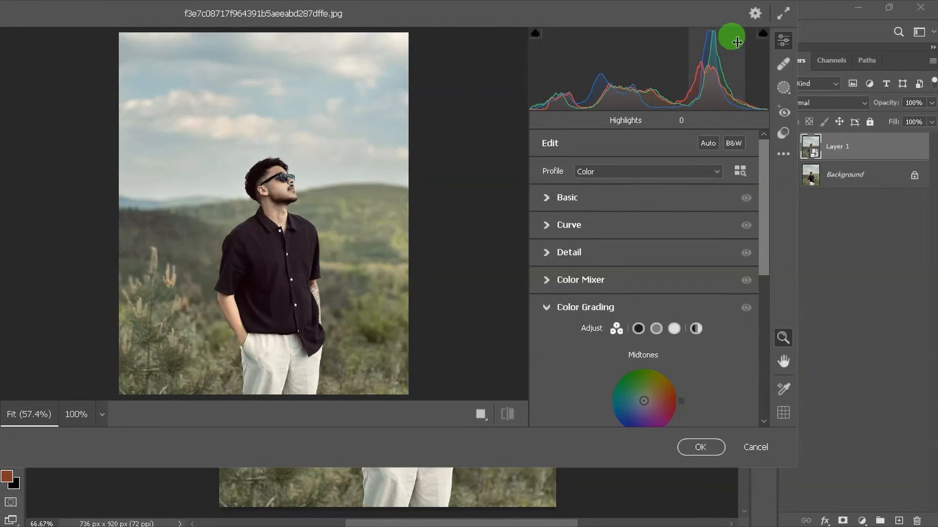
pyautogui.click(786, 13)
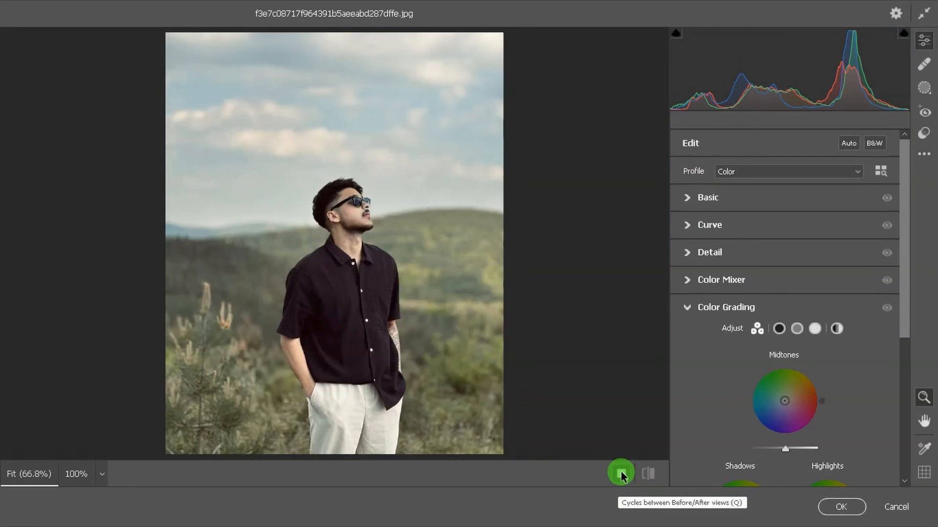
pyautogui.click(621, 474)
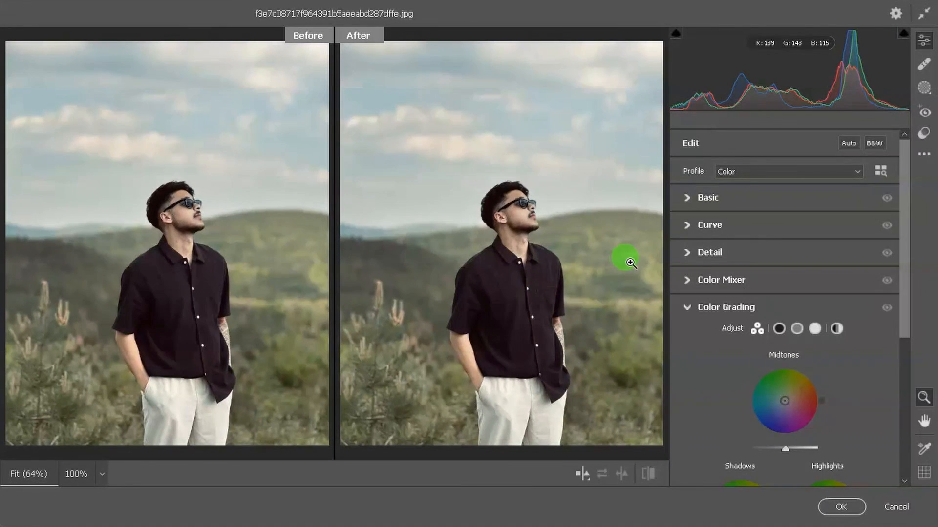
# Shape the parametric curve with Lights at +26, Darks at -12 and Shadows at -34.
pyautogui.click(689, 226)
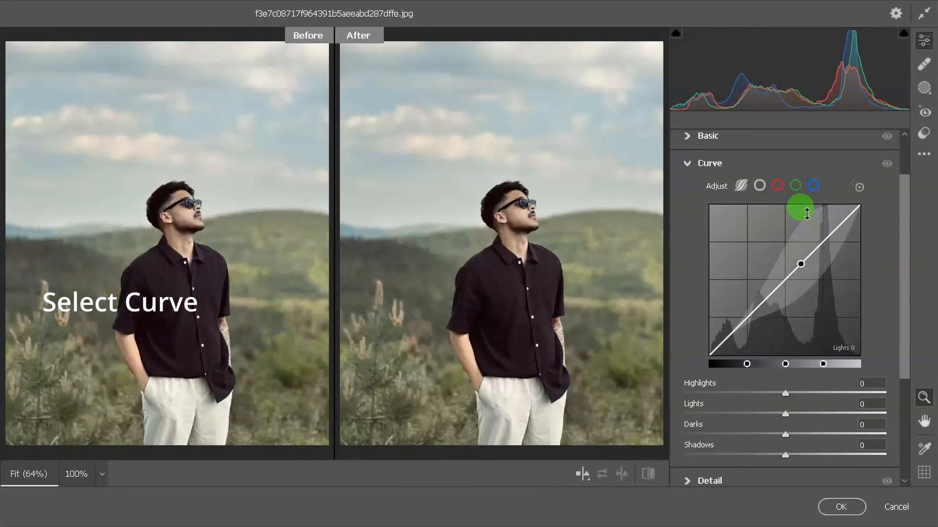
pyautogui.click(822, 242)
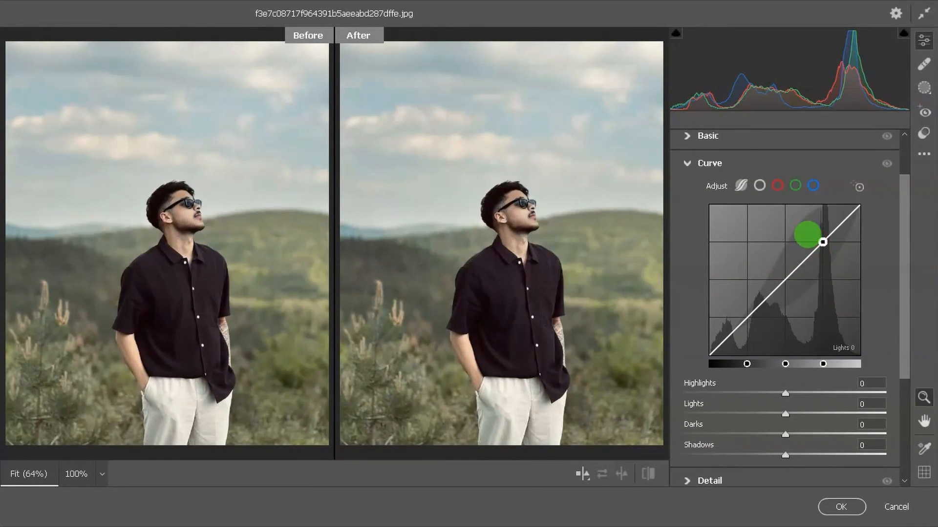
pyautogui.moveTo(822, 242); pyautogui.dragTo(822, 227)
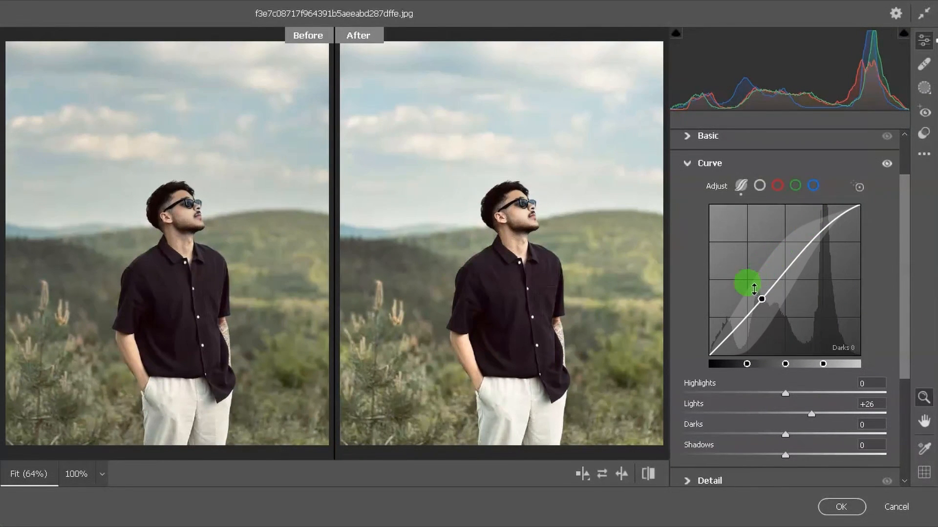
pyautogui.moveTo(743, 302); pyautogui.dragTo(736, 321)
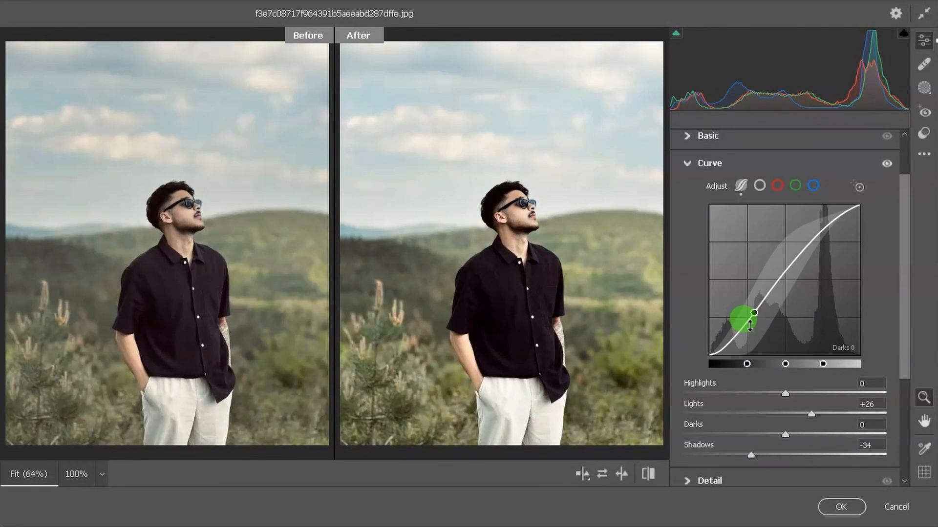
pyautogui.moveTo(779, 296); pyautogui.dragTo(768, 296)
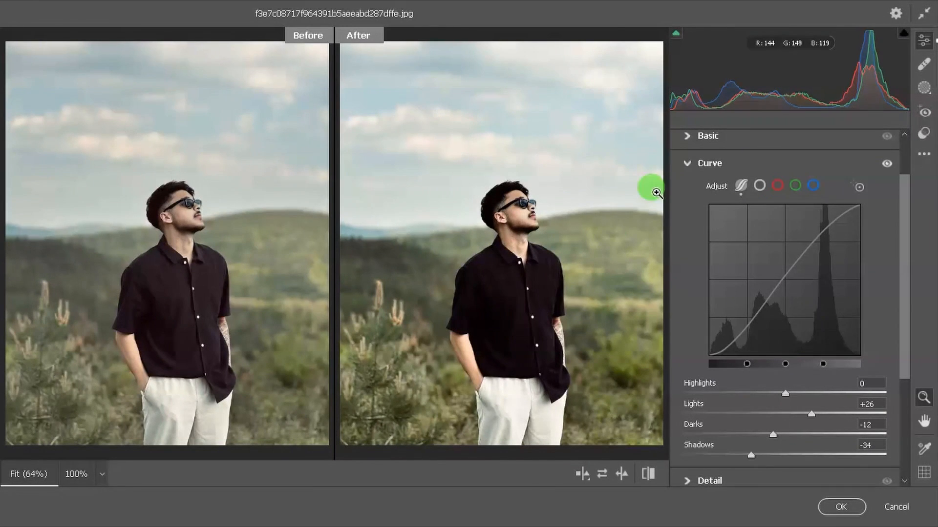
pyautogui.click(713, 166)
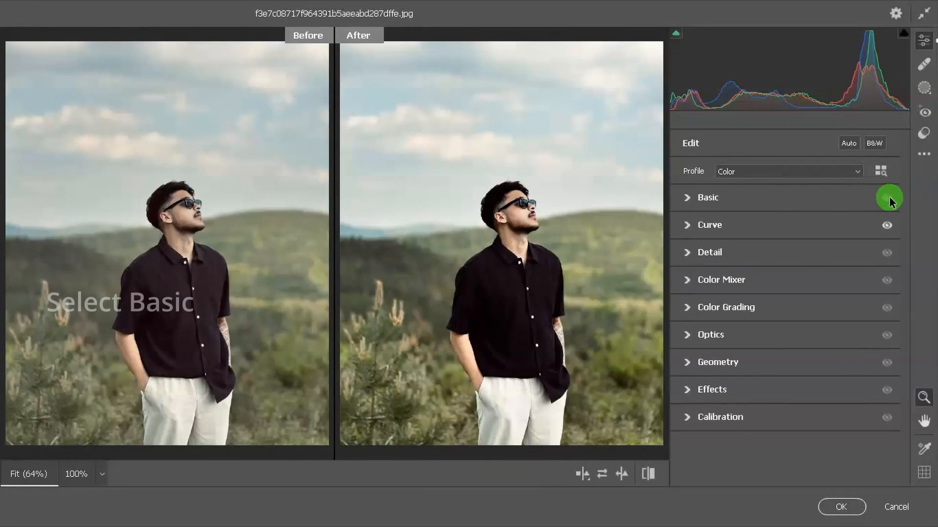
# Set the Basic tone adjustments to Exposure -0.50, Contrast +6, Highlights +33, Shadows +12, Whites +8 and Blacks +4.
pyautogui.click(689, 198)
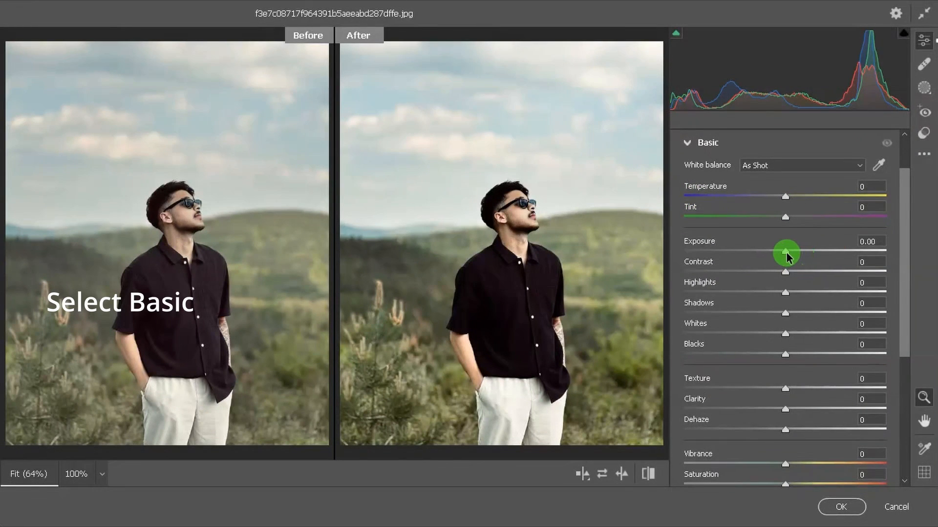
pyautogui.moveTo(785, 250); pyautogui.dragTo(777, 251)
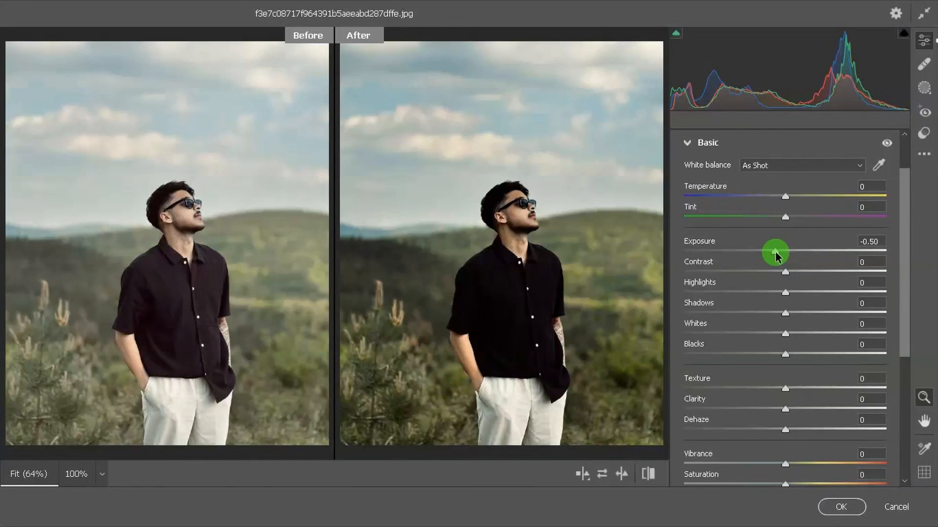
pyautogui.moveTo(784, 273); pyautogui.dragTo(789, 272)
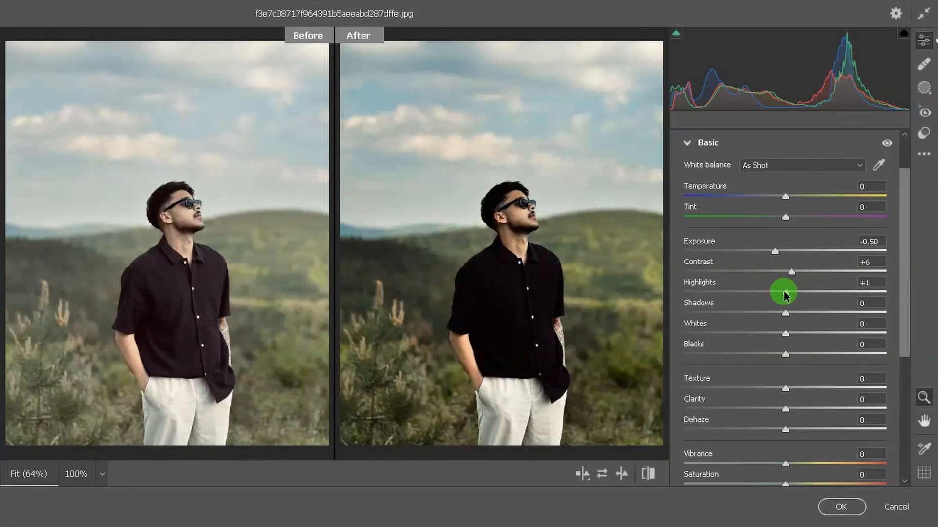
pyautogui.moveTo(784, 295); pyautogui.dragTo(790, 359)
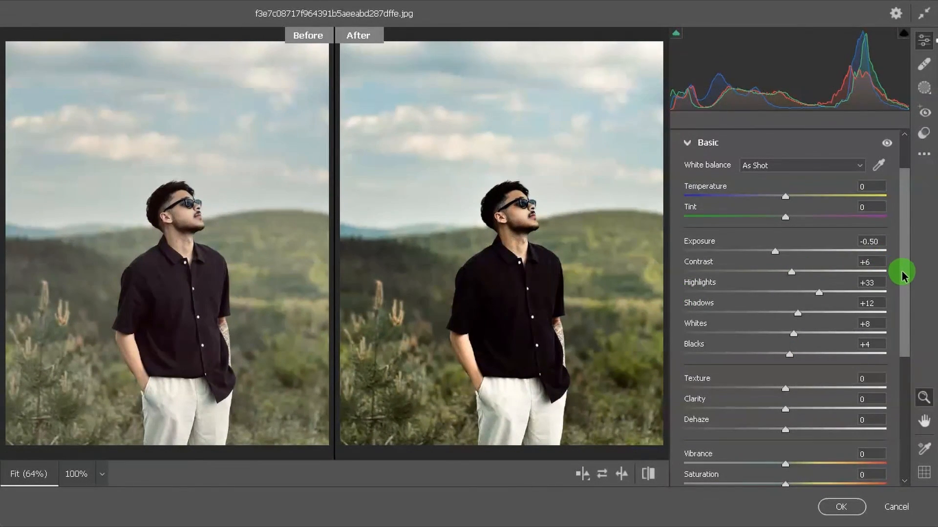
# Raise the photo's Vibrance to +31 and its Saturation to +5 in the Basic adjustments.
pyautogui.moveTo(902, 274); pyautogui.dragTo(894, 307)
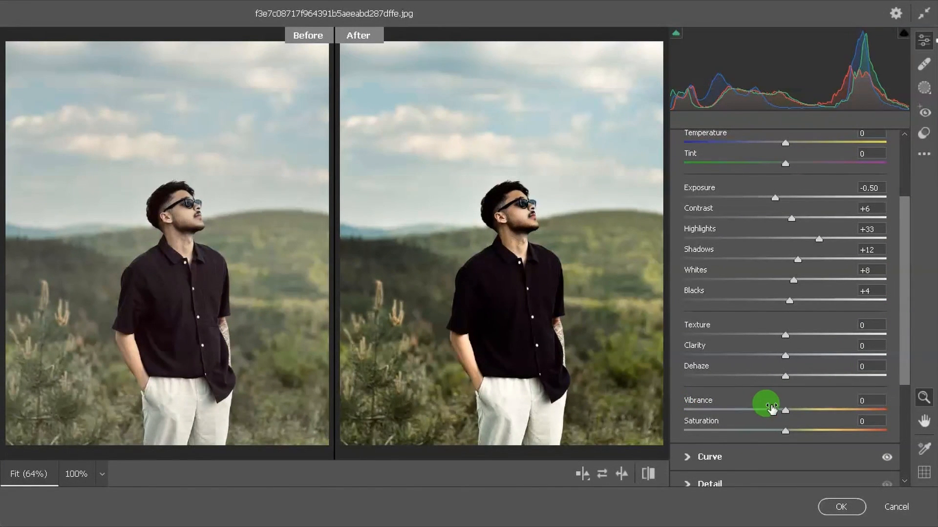
pyautogui.moveTo(783, 414); pyautogui.dragTo(816, 413)
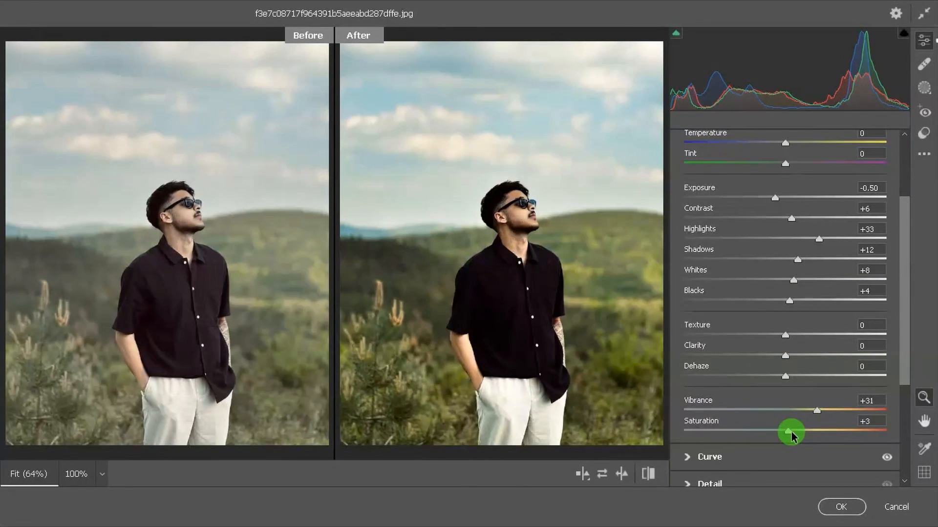
pyautogui.moveTo(791, 433); pyautogui.dragTo(794, 435)
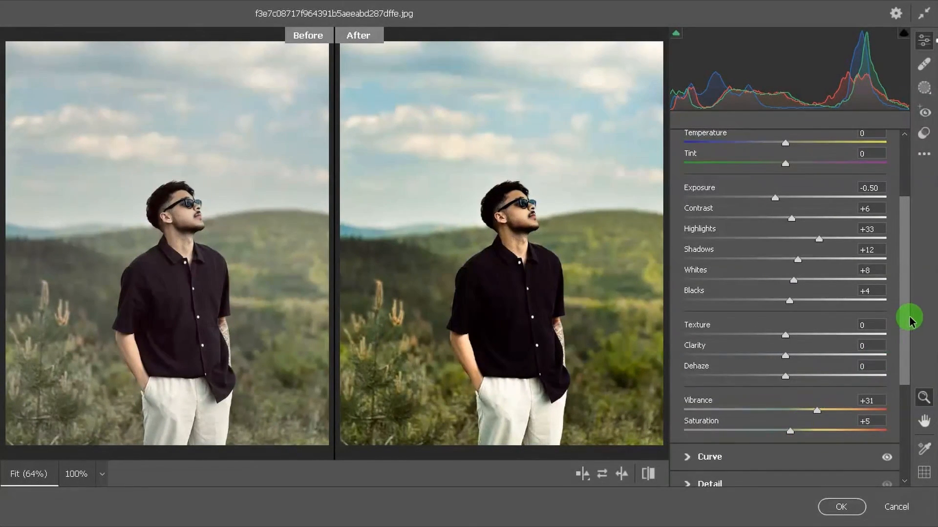
# Use Color Mixer targeted adjustment on sky, hills and man to set Saturation: Reds +9, Oranges +32, Yellows +43, Greens +54, Aquas +61.
pyautogui.moveTo(902, 320); pyautogui.dragTo(886, 391)
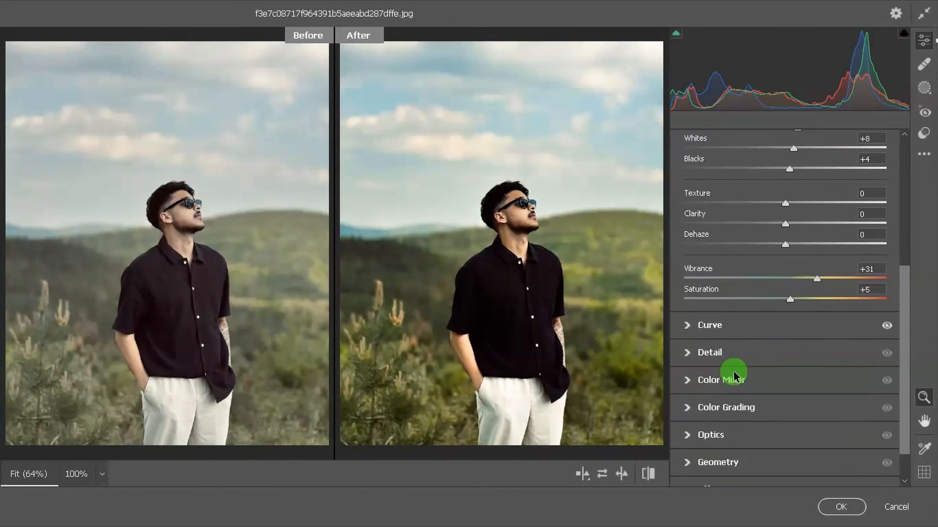
pyautogui.click(695, 380)
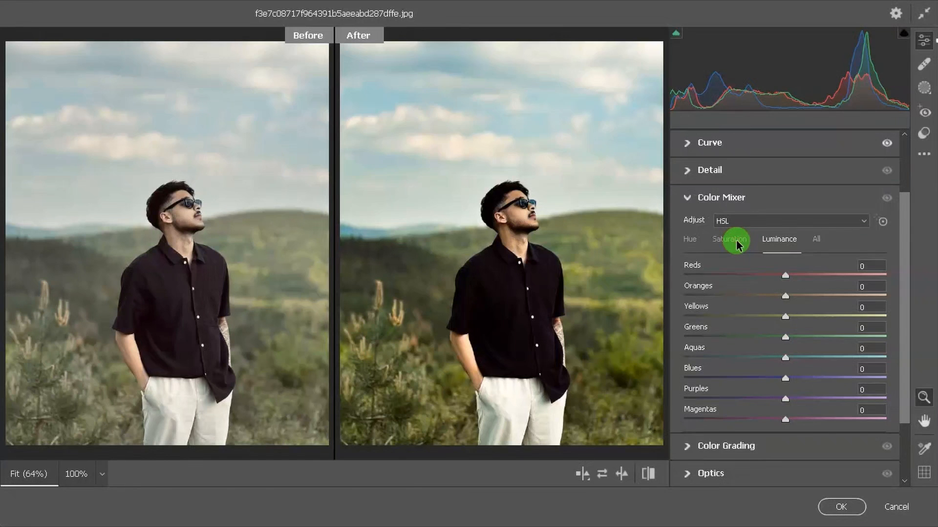
pyautogui.click(737, 243)
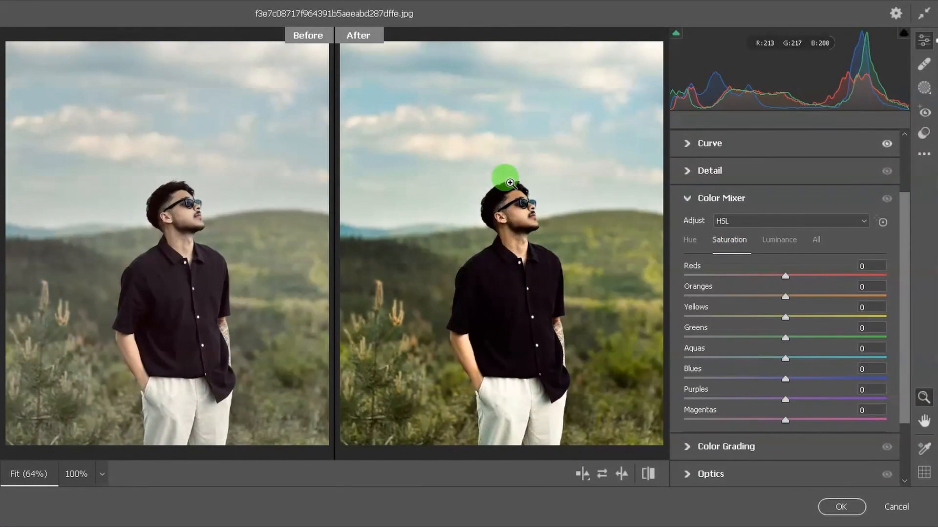
pyautogui.click(879, 223)
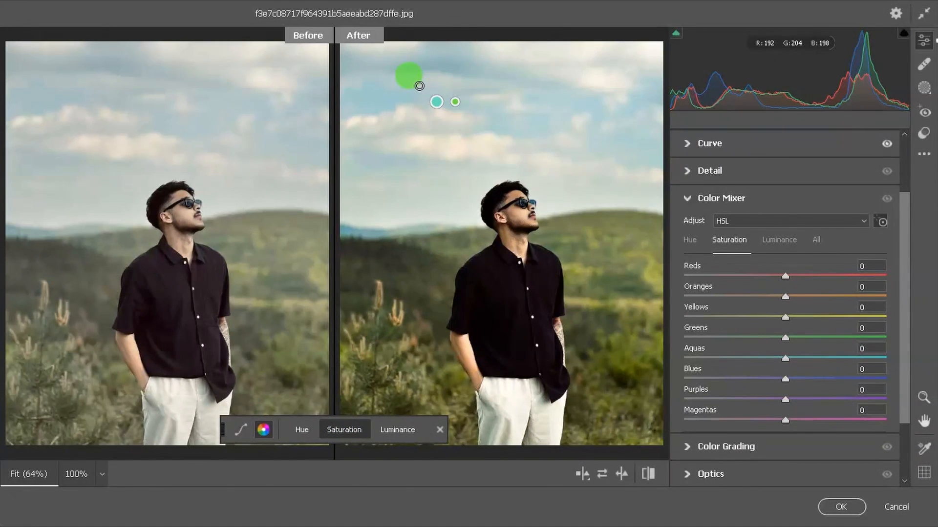
pyautogui.moveTo(418, 84); pyautogui.dragTo(460, 86)
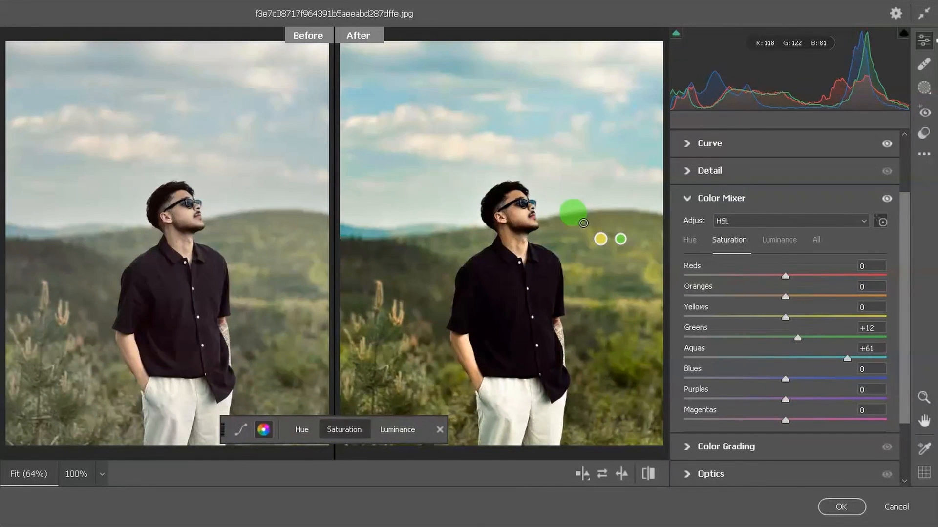
pyautogui.moveTo(583, 224); pyautogui.dragTo(594, 223)
pyautogui.moveTo(596, 223); pyautogui.dragTo(598, 223)
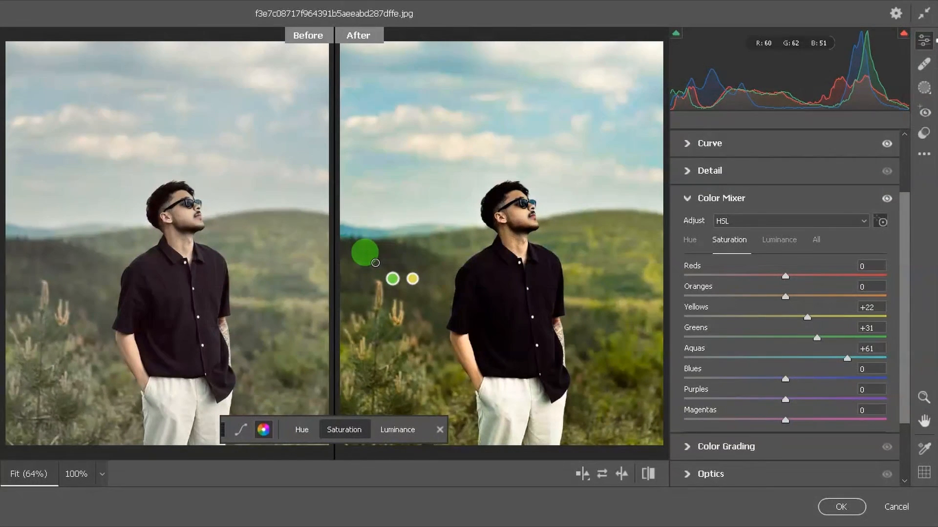
pyautogui.moveTo(373, 260); pyautogui.dragTo(383, 264)
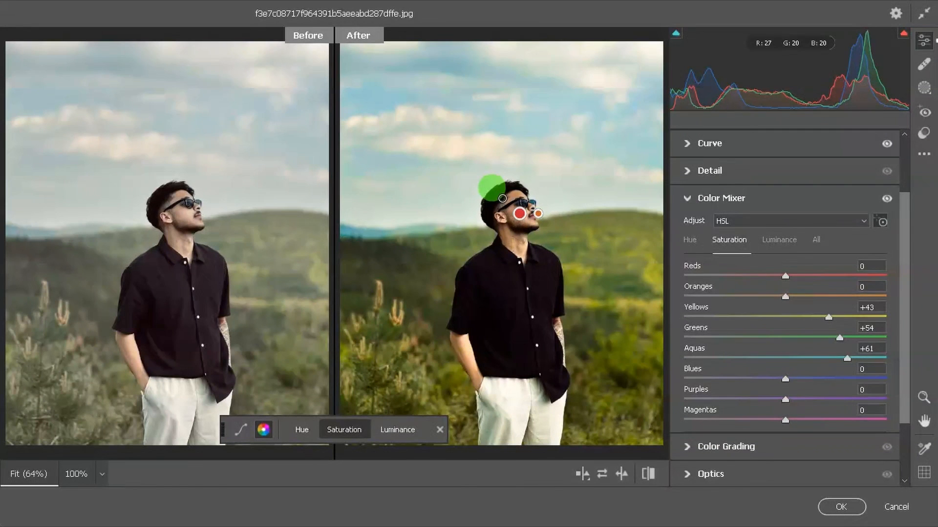
pyautogui.moveTo(500, 202); pyautogui.dragTo(522, 202)
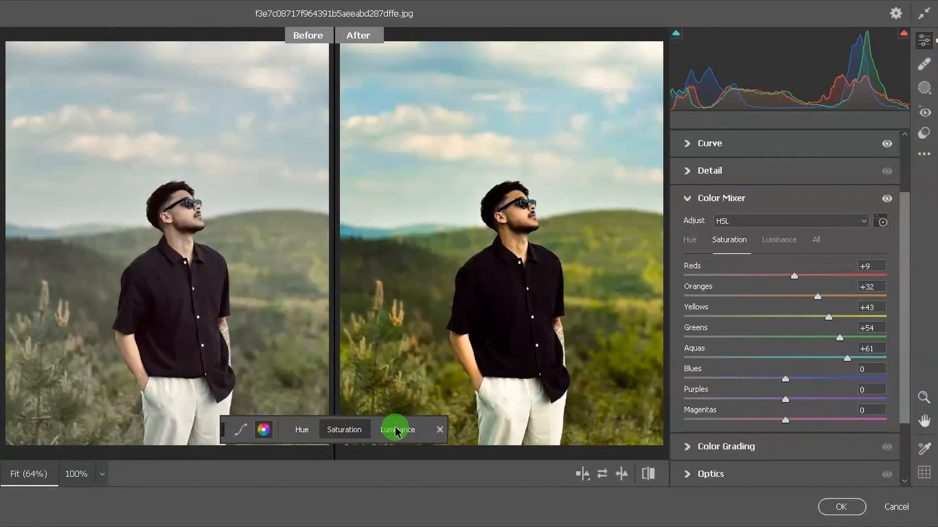
# Darken colours with targeted Luminance adjustment: Oranges -4, Yellows -33, Greens -19, Aquas -19 and Blues -9, ending with the targeted tool closed.
pyautogui.click(382, 438)
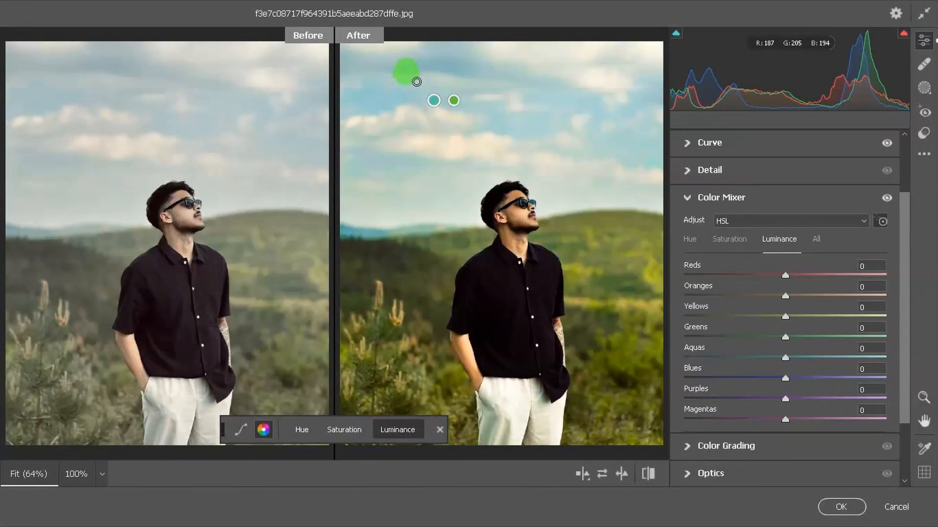
pyautogui.moveTo(416, 76); pyautogui.dragTo(405, 76)
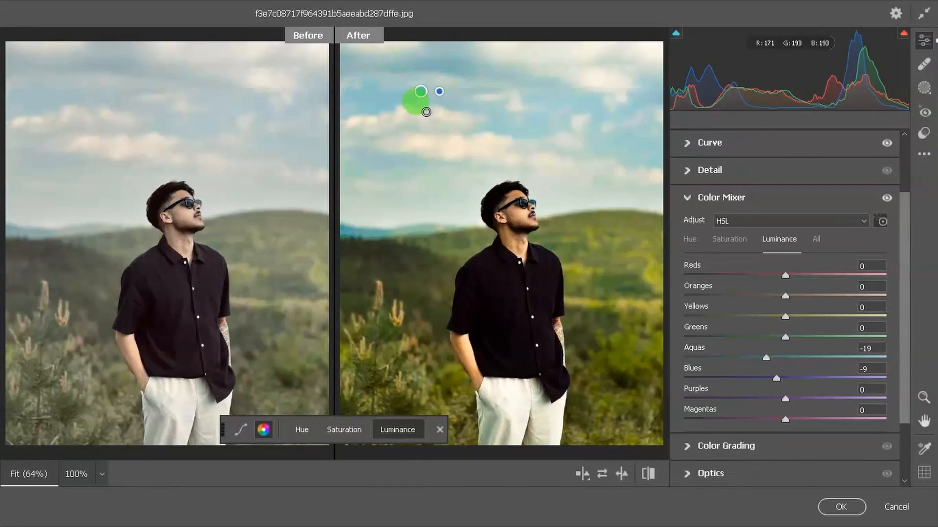
pyautogui.moveTo(593, 223)
pyautogui.mouseDown()
pyautogui.moveTo(510, 244)
pyautogui.moveTo(395, 237)
pyautogui.moveTo(369, 247)
pyautogui.mouseUp()
pyautogui.moveTo(512, 213); pyautogui.dragTo(503, 200)
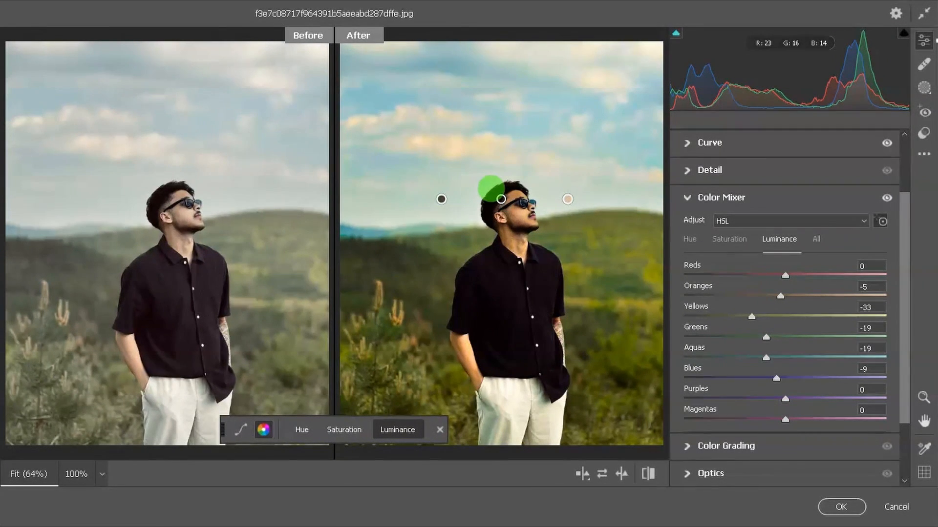
pyautogui.click(437, 428)
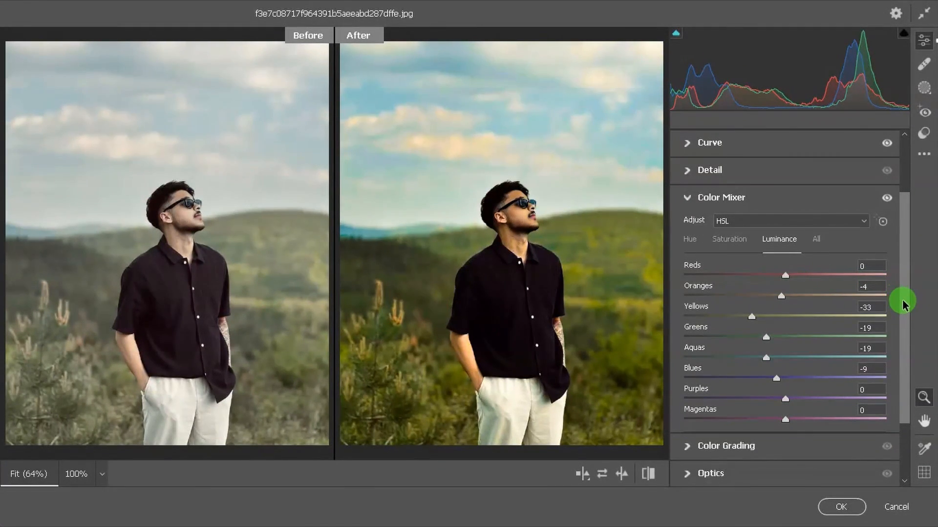
pyautogui.moveTo(903, 299); pyautogui.dragTo(903, 276)
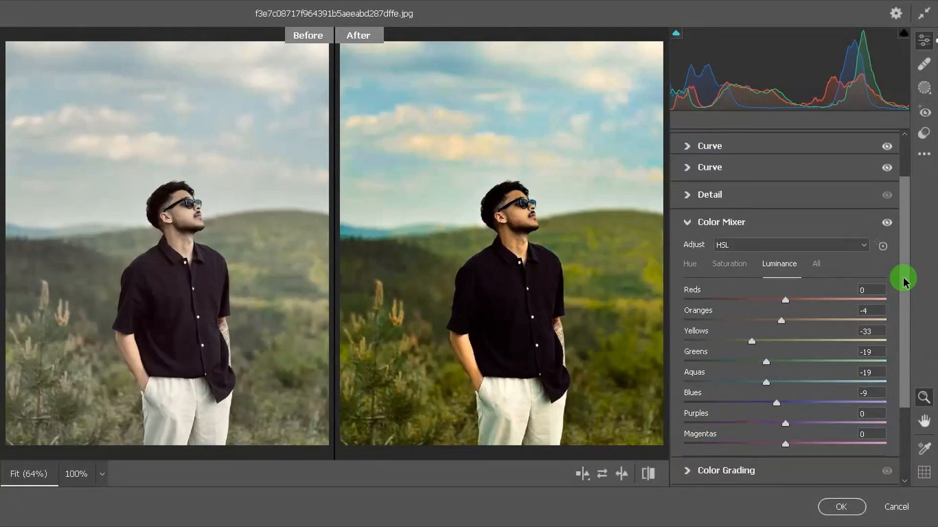
# Set the Detail adjustments to Sharpening 5, Noise Reduction 5 and Color Noise Reduction 10.
pyautogui.click(690, 194)
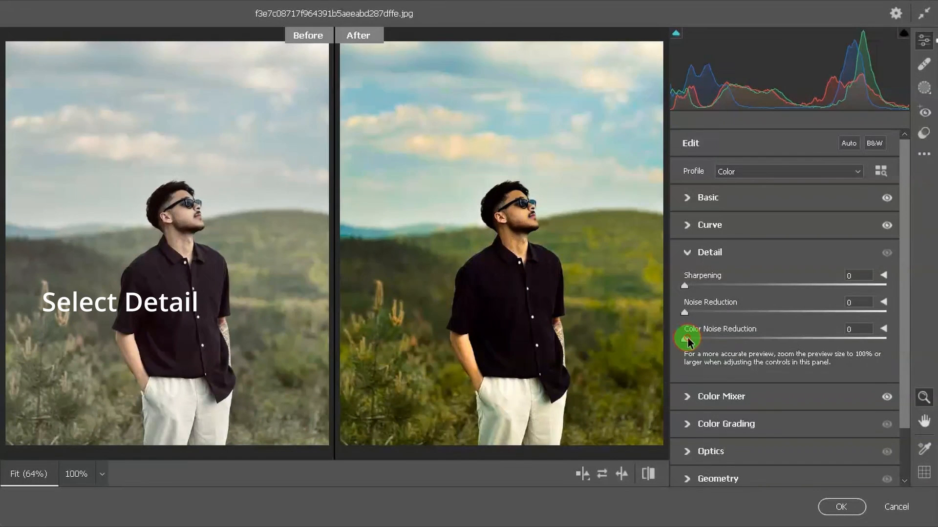
pyautogui.moveTo(687, 337); pyautogui.dragTo(708, 343)
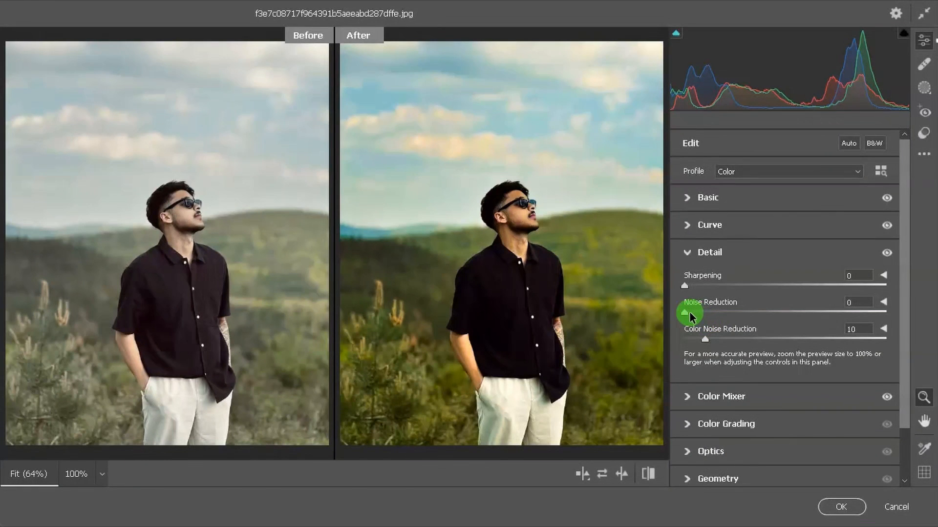
pyautogui.moveTo(690, 313); pyautogui.dragTo(697, 317)
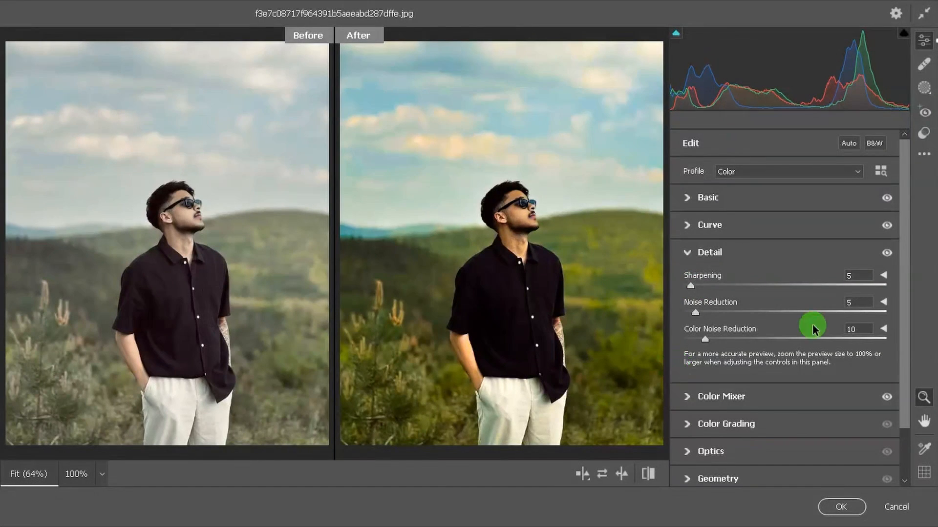
# Darken the photo's edges by setting Vignetting to -10 in the Effects adjustments.
pyautogui.scroll(-2, 901, 374)
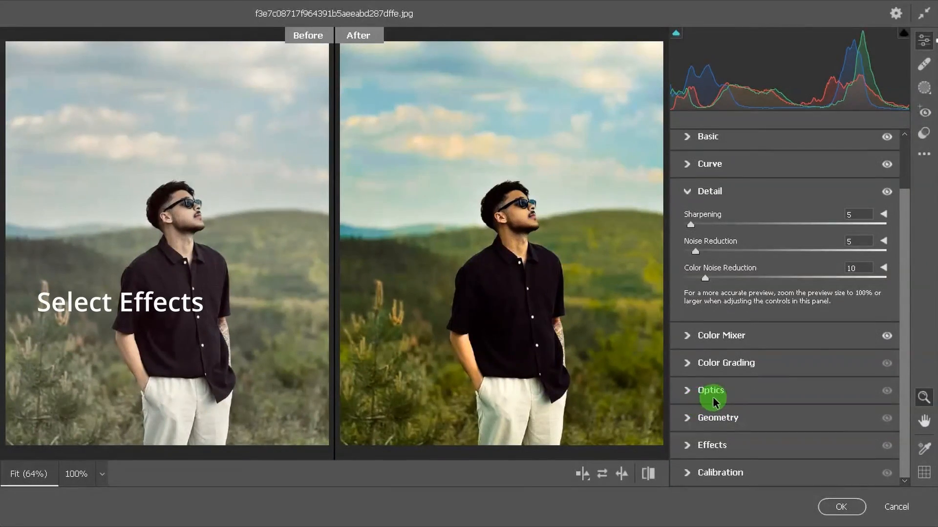
pyautogui.click(693, 445)
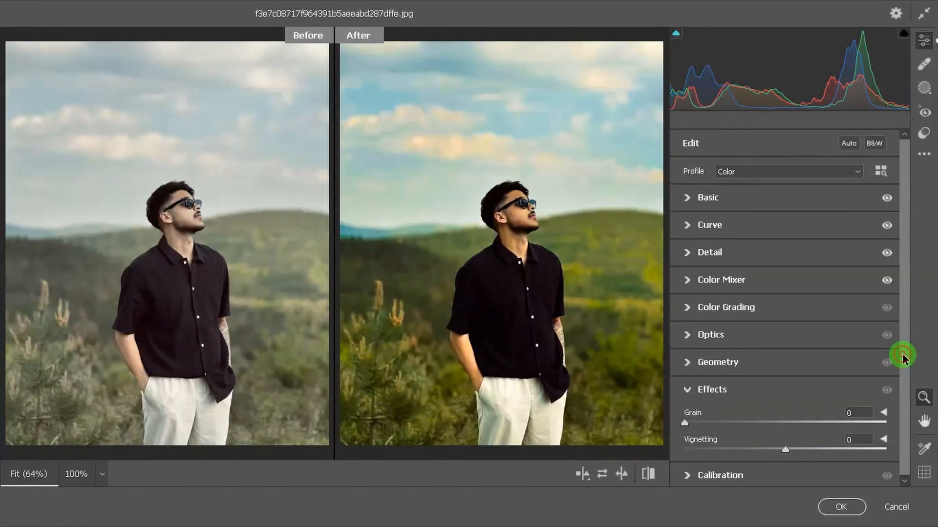
pyautogui.moveTo(903, 355); pyautogui.dragTo(903, 366)
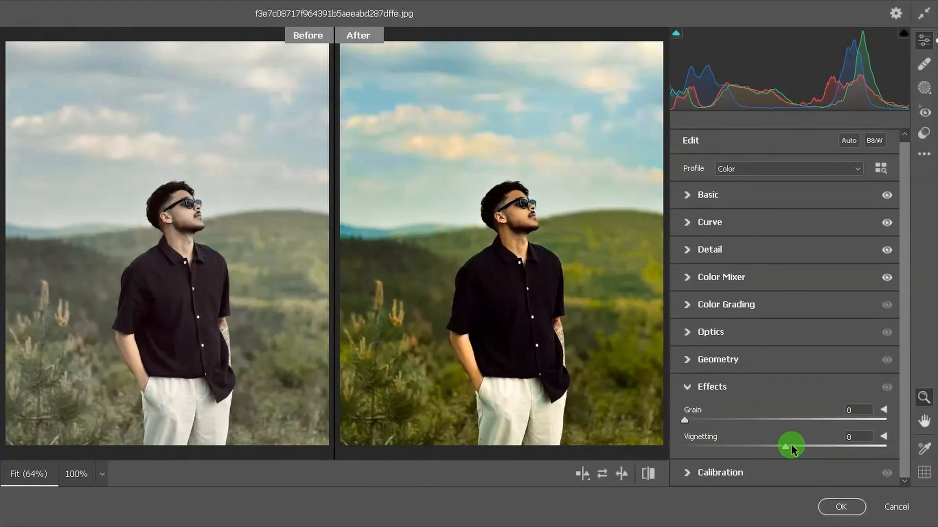
pyautogui.moveTo(790, 447); pyautogui.dragTo(777, 450)
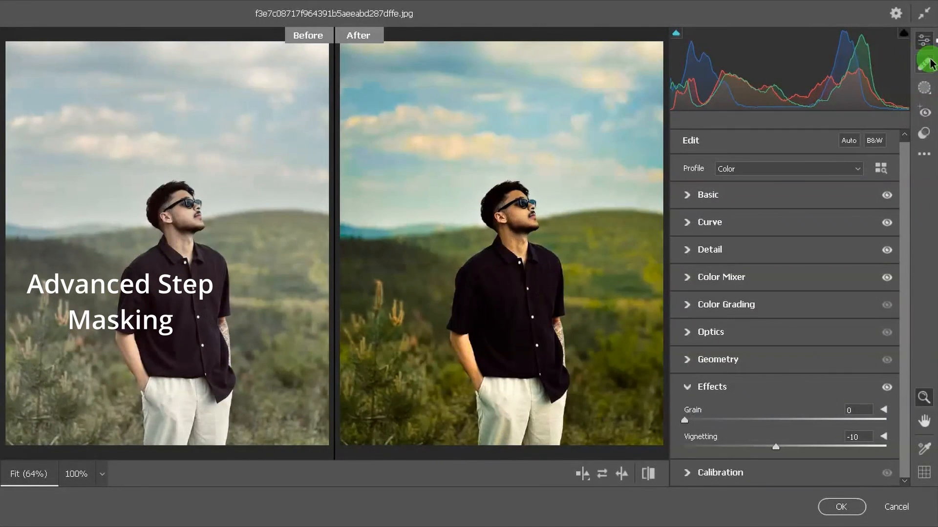
# Create a Subject mask and set its Light values to Exposure +0.25, Contrast -4, Highlights +5, Shadows -6, Whites +5 and Blacks -4.
pyautogui.click(923, 91)
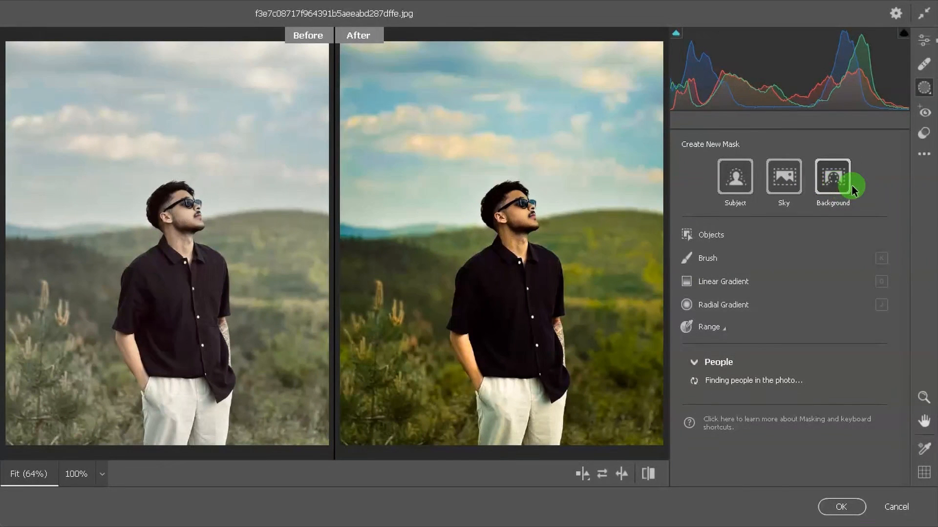
pyautogui.click(742, 178)
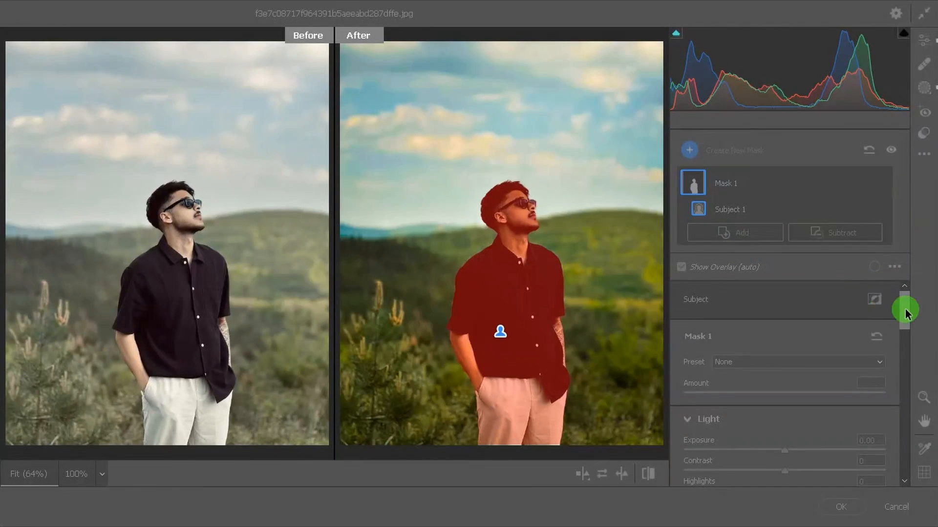
pyautogui.moveTo(906, 303); pyautogui.dragTo(905, 327)
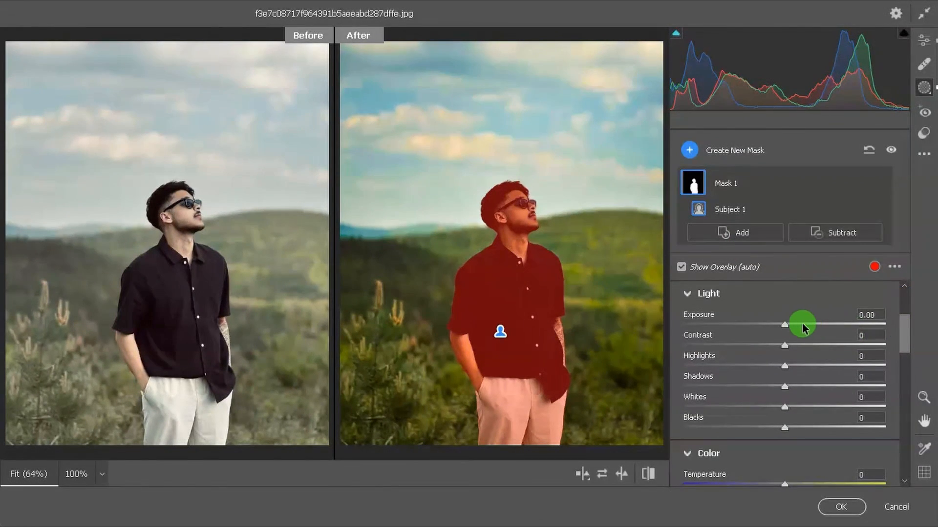
pyautogui.moveTo(782, 326); pyautogui.dragTo(780, 391)
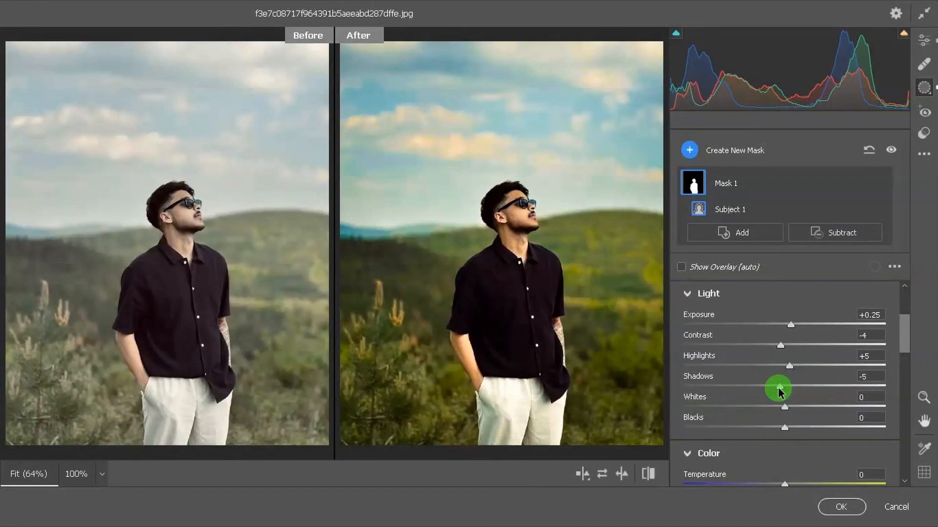
pyautogui.click(782, 407)
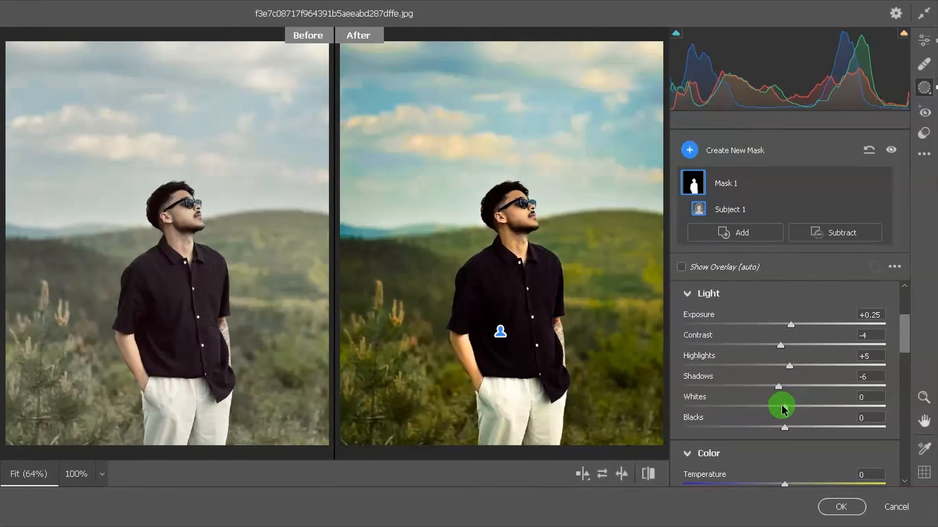
pyautogui.moveTo(784, 407); pyautogui.dragTo(778, 427)
pyautogui.click(784, 425)
pyautogui.click(878, 367)
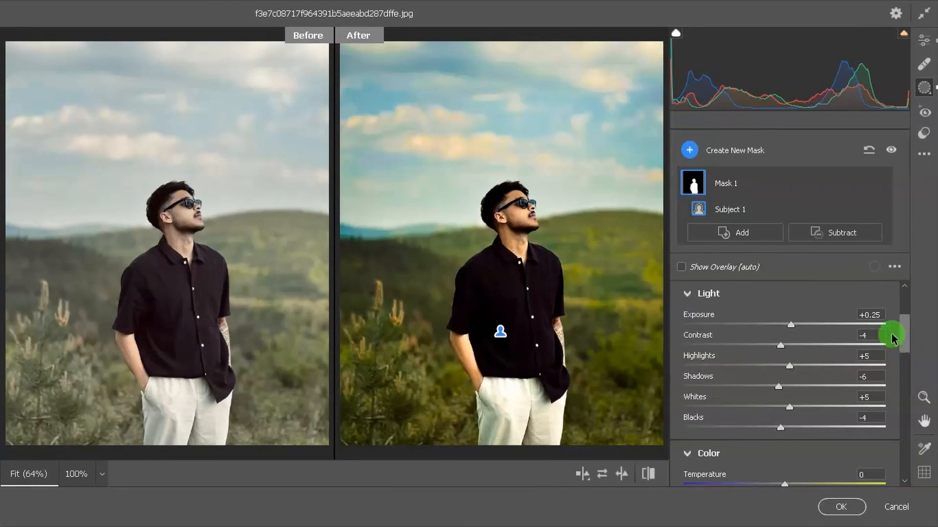
# Add a sky selection to Mask 1, keeping its Exposure at +0.25.
pyautogui.click(751, 233)
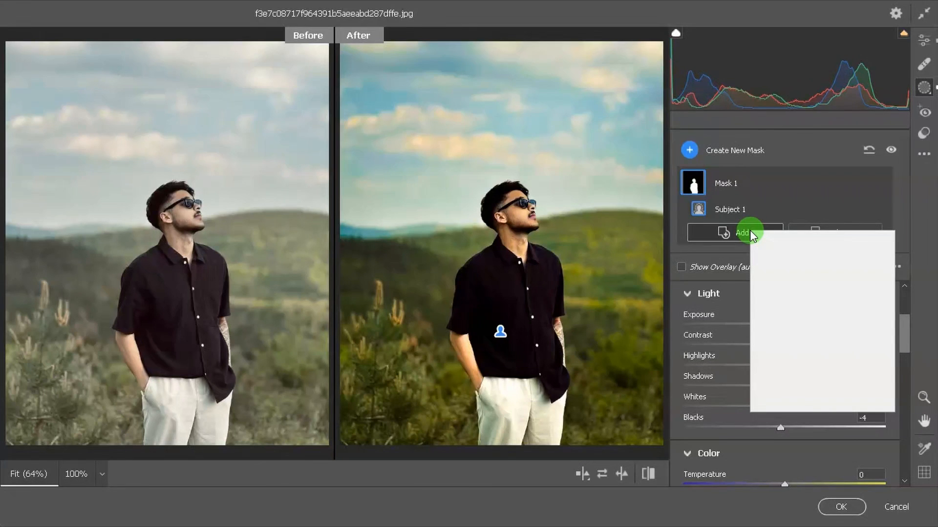
pyautogui.click(796, 254)
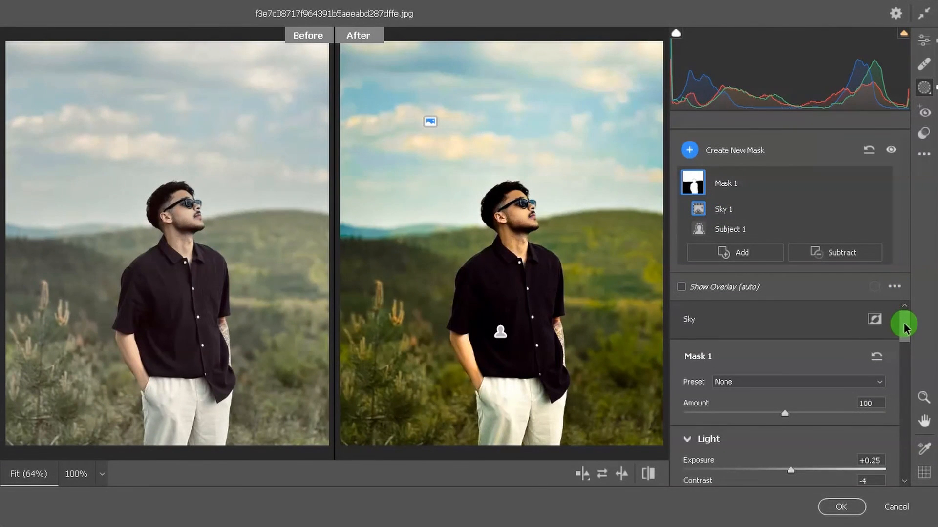
pyautogui.moveTo(902, 324); pyautogui.dragTo(902, 337)
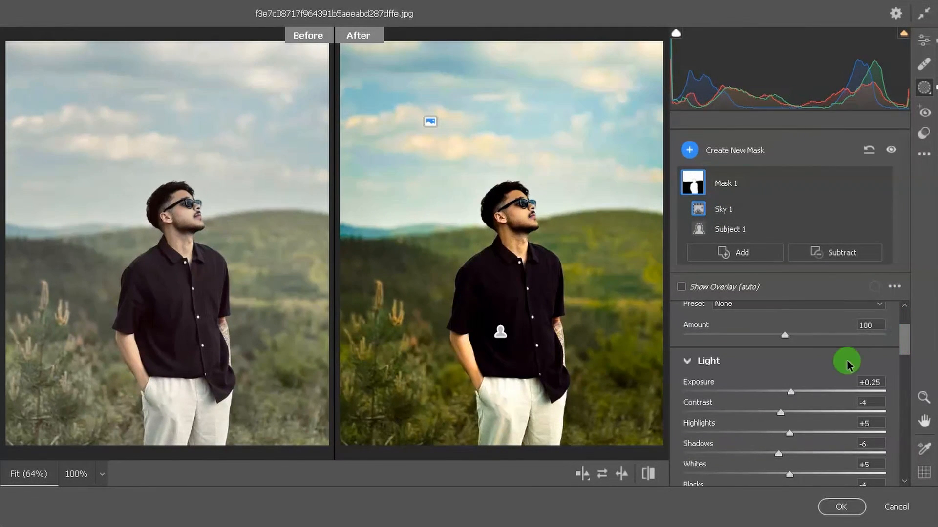
pyautogui.moveTo(789, 393)
pyautogui.mouseDown()
pyautogui.moveTo(779, 394)
pyautogui.moveTo(791, 393)
pyautogui.mouseUp()
pyautogui.moveTo(907, 350); pyautogui.dragTo(900, 278)
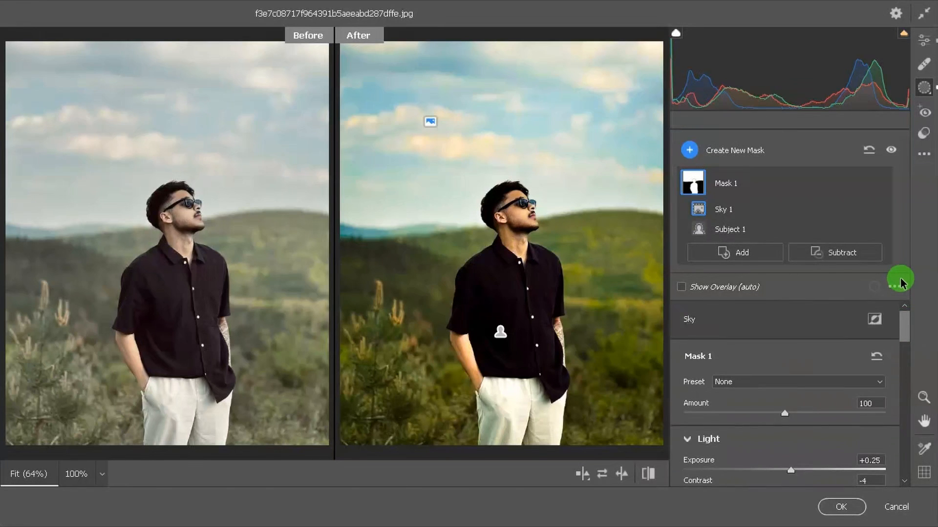
# Create a second mask covering the background and keep its red overlay switched on.
pyautogui.click(689, 149)
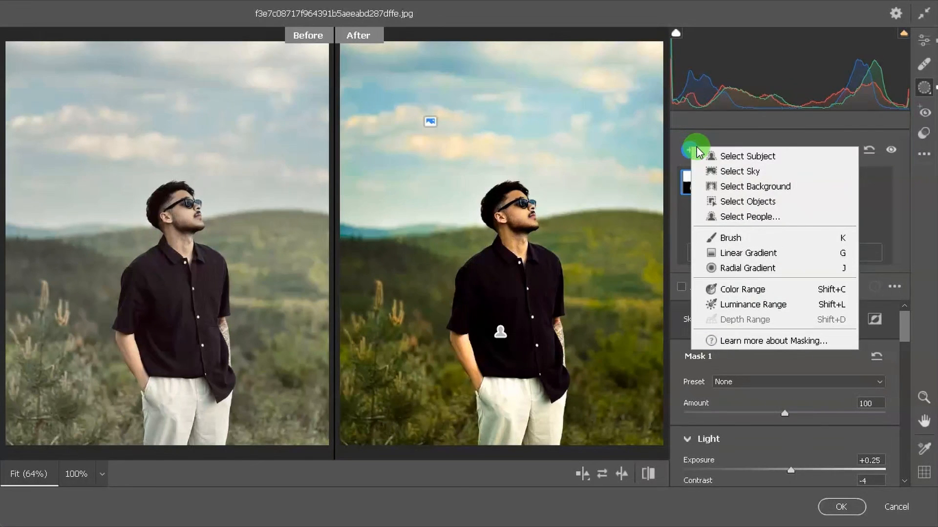
pyautogui.click(746, 172)
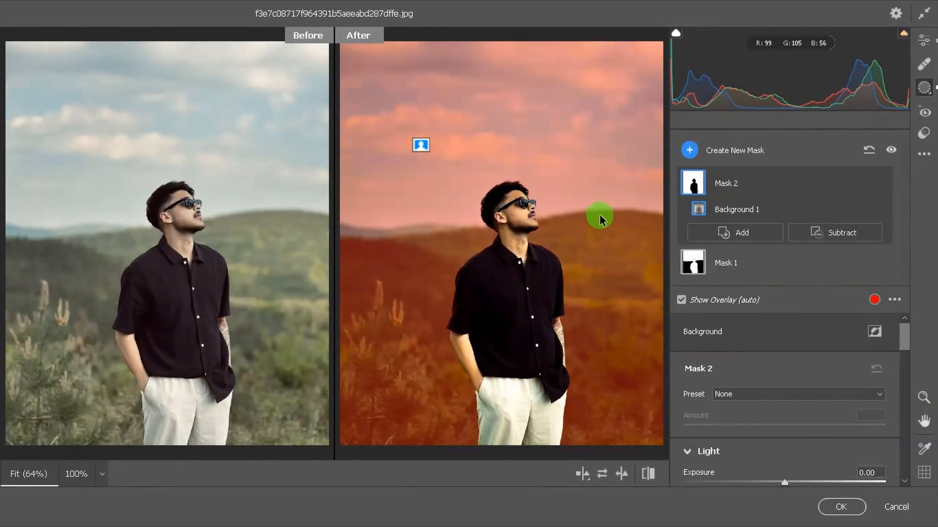
pyautogui.click(681, 299)
pyautogui.click(681, 300)
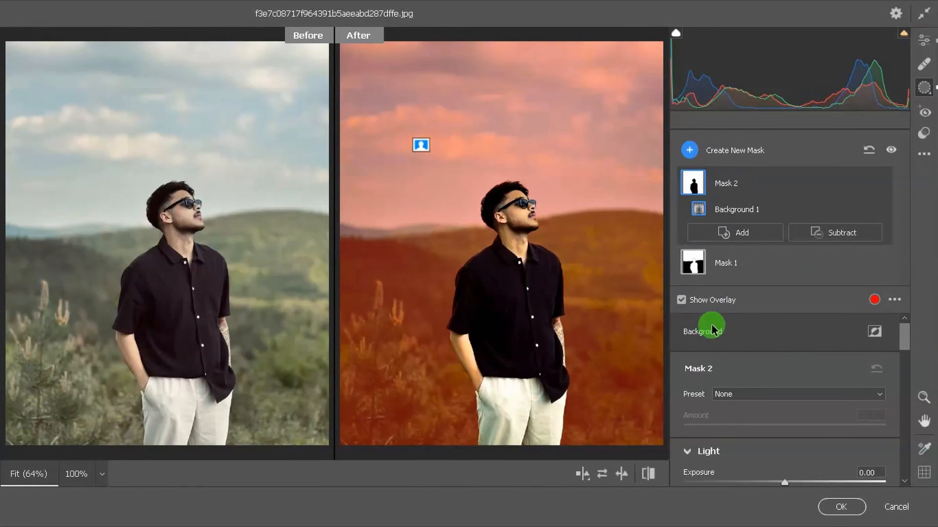
# Set the background mask's Light values to Exposure -0.35, Contrast +20, Highlights -8 and Blacks -3.
pyautogui.moveTo(904, 335); pyautogui.dragTo(903, 343)
pyautogui.click(868, 365)
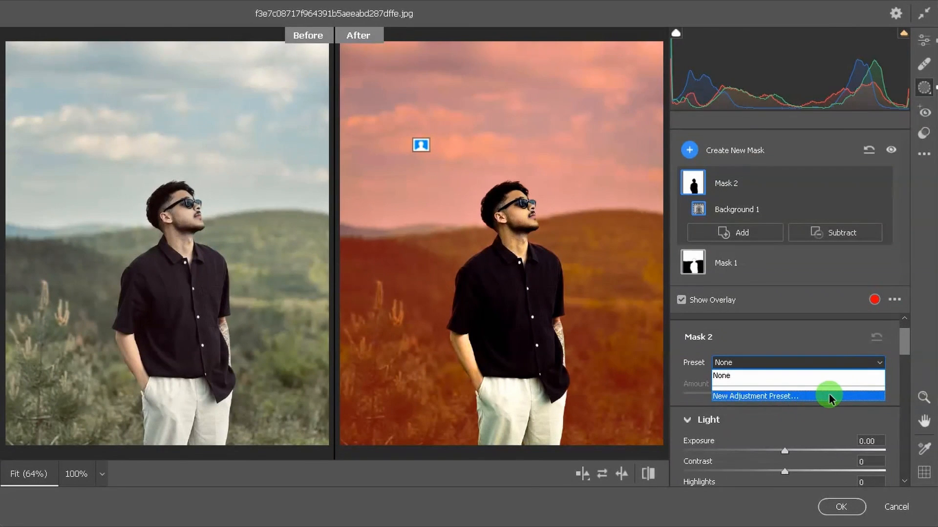
pyautogui.click(892, 360)
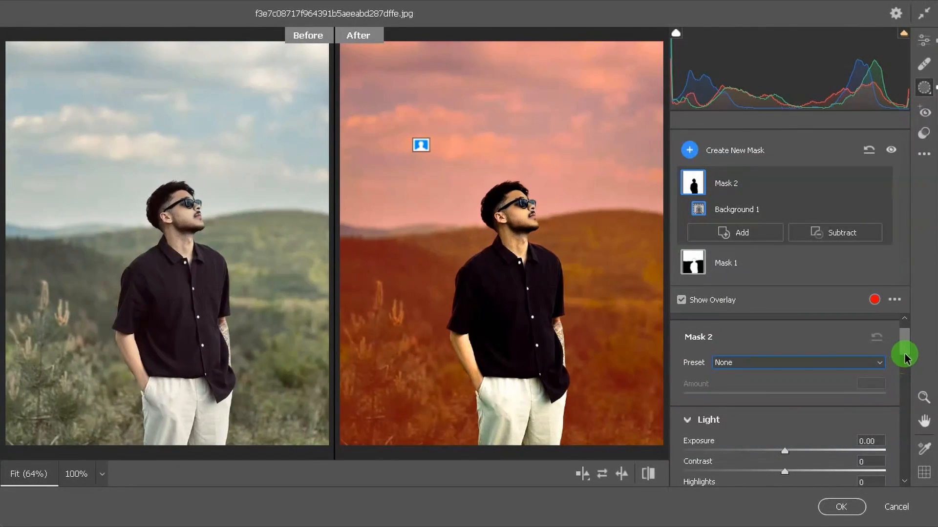
pyautogui.moveTo(905, 353); pyautogui.dragTo(854, 365)
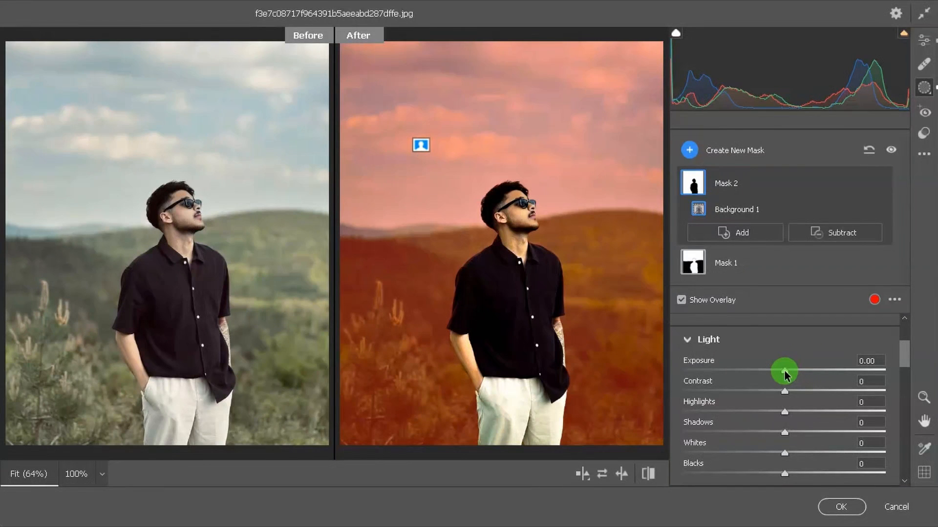
pyautogui.moveTo(785, 373); pyautogui.dragTo(776, 412)
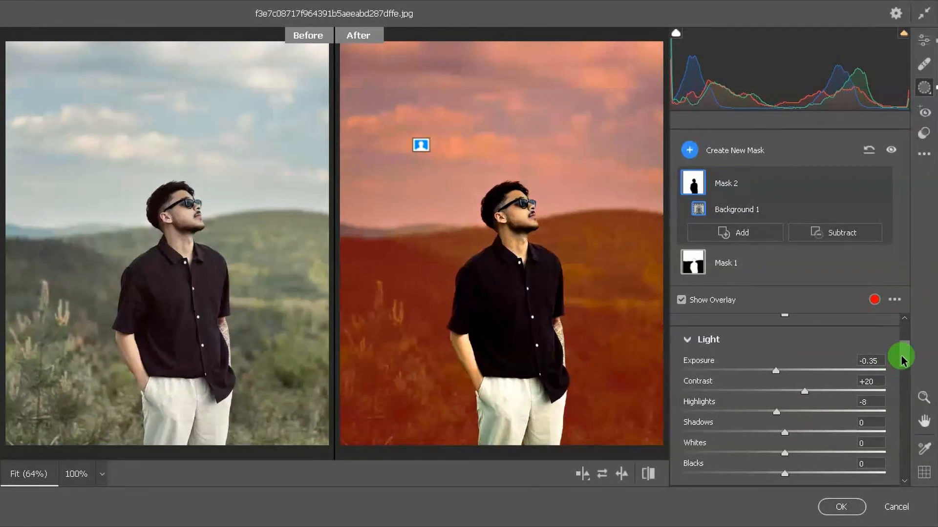
pyautogui.moveTo(900, 356); pyautogui.dragTo(901, 379)
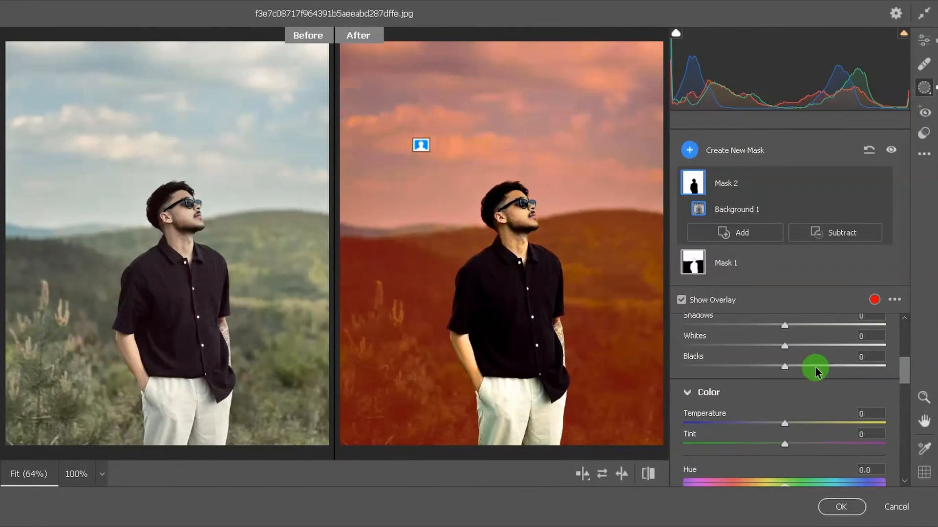
pyautogui.moveTo(786, 370); pyautogui.dragTo(783, 370)
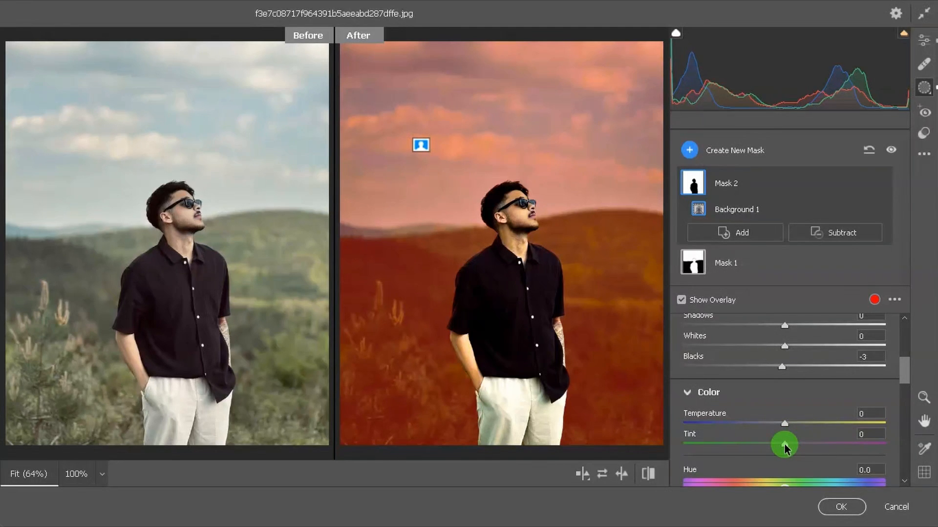
# Set the background mask's Tint to -18, shift its Temperature slightly cooler, and apply the Camera Raw Filter.
pyautogui.moveTo(784, 446); pyautogui.dragTo(775, 423)
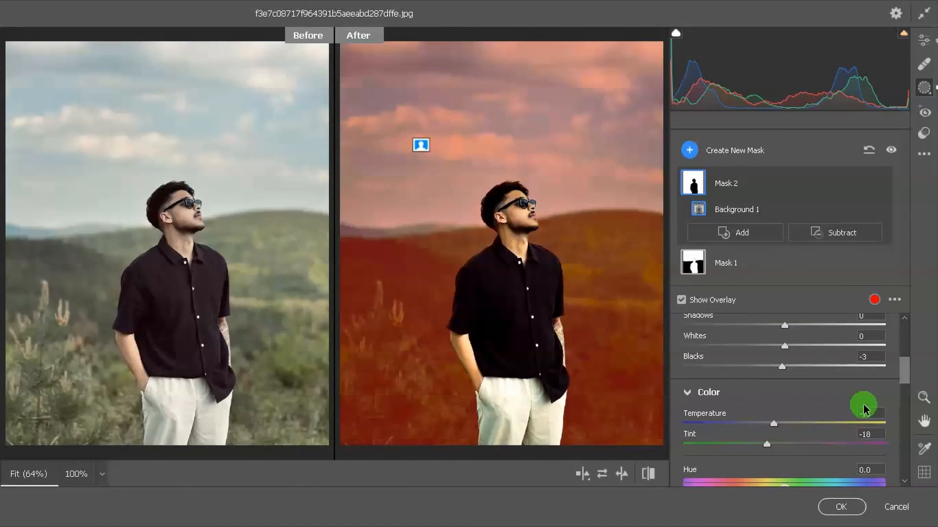
pyautogui.click(840, 509)
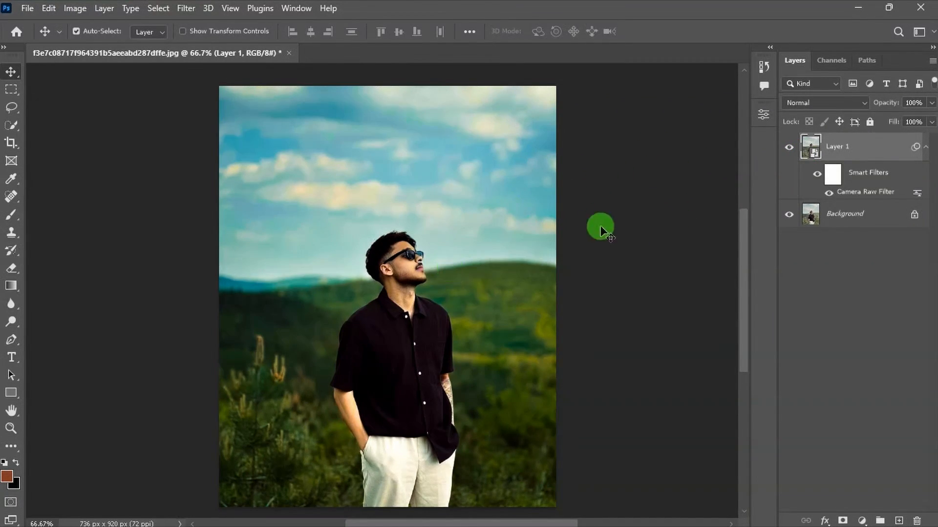
# Compare the graded portrait with the original by toggling the visibility of Layer 1, leaving the layer shown.
pyautogui.click(789, 149)
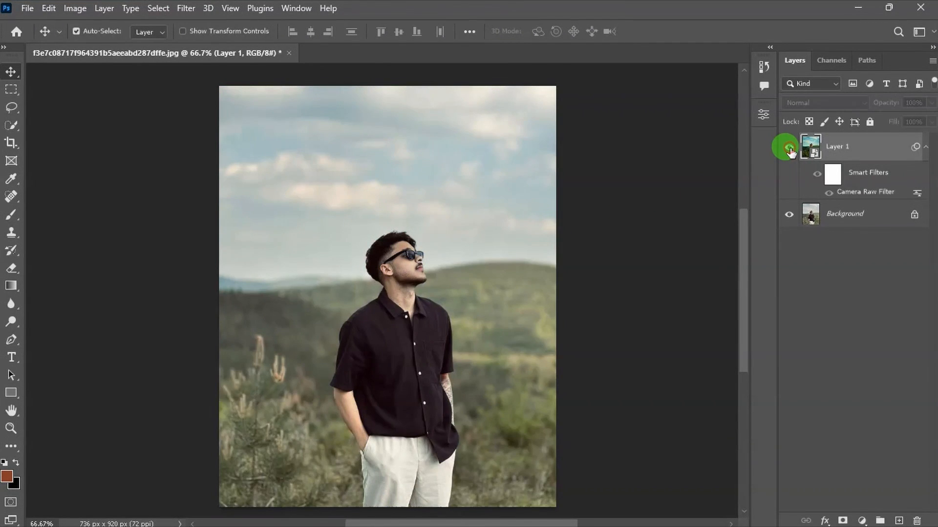
pyautogui.click(790, 149)
pyautogui.click(789, 149)
pyautogui.click(789, 149)
pyautogui.click(789, 148)
pyautogui.click(790, 149)
pyautogui.click(790, 149)
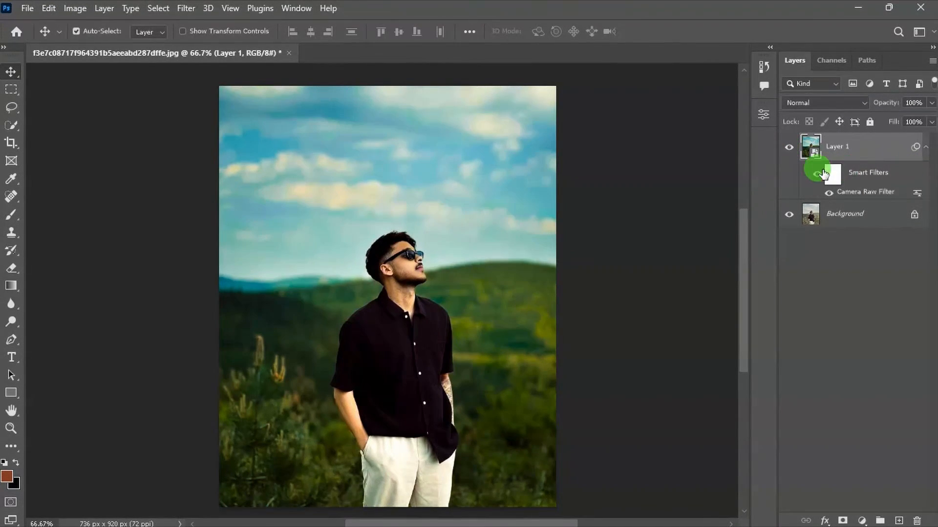